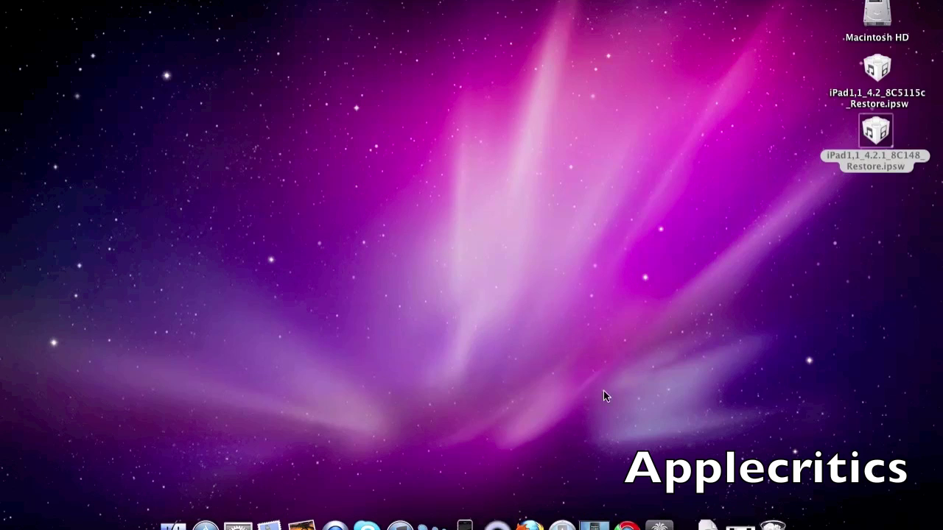
Step: Restore the minimized Chrome window showing the iOS 4.2 beta 3 download page
{"action": "left_click", "coordinate": [729, 508]}
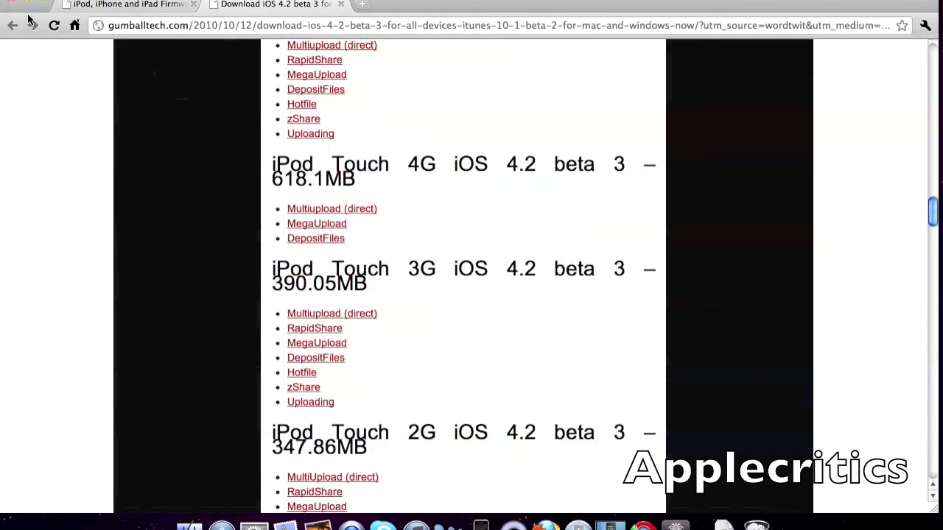
Step: Browse the device firmware list on the felixbruns.de site without choosing a version
{"action": "left_click", "coordinate": [111, 5]}
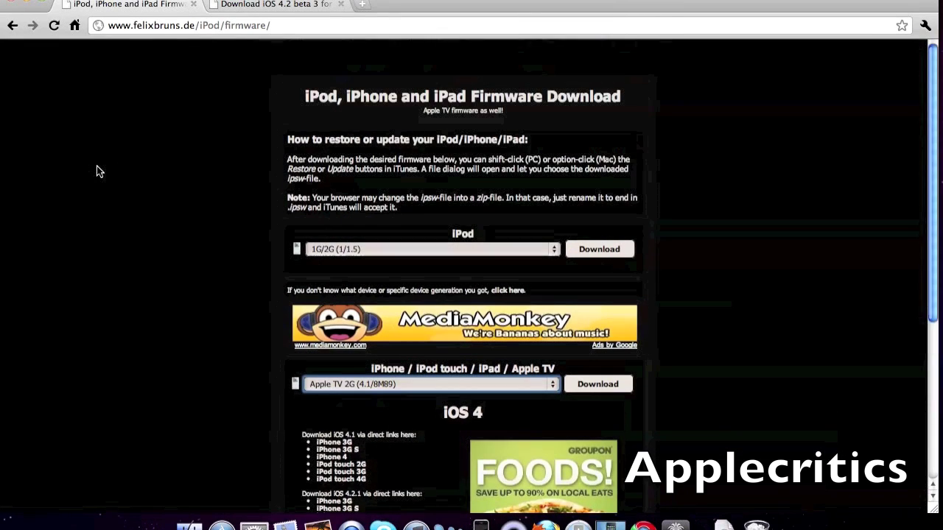
{"action": "scroll", "coordinate": [280, 331], "scroll_direction": "down", "scroll_amount": 3}
{"action": "left_click", "coordinate": [365, 306]}
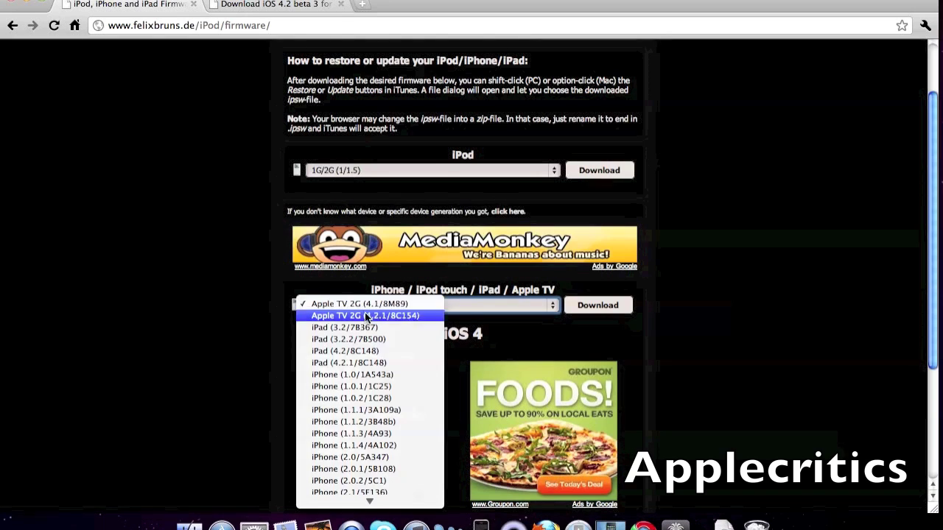
{"action": "scroll", "coordinate": [365, 324], "scroll_direction": "down", "scroll_amount": 10}
{"action": "scroll", "coordinate": [365, 338], "scroll_direction": "down", "scroll_amount": 5}
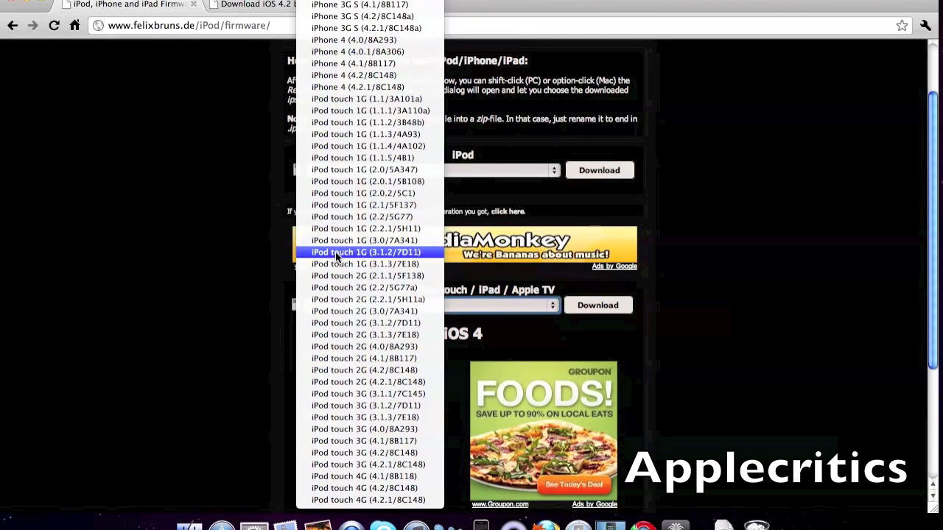
{"action": "left_click", "coordinate": [244, 387]}
{"action": "scroll", "coordinate": [244, 387], "scroll_direction": "down", "scroll_amount": 1}
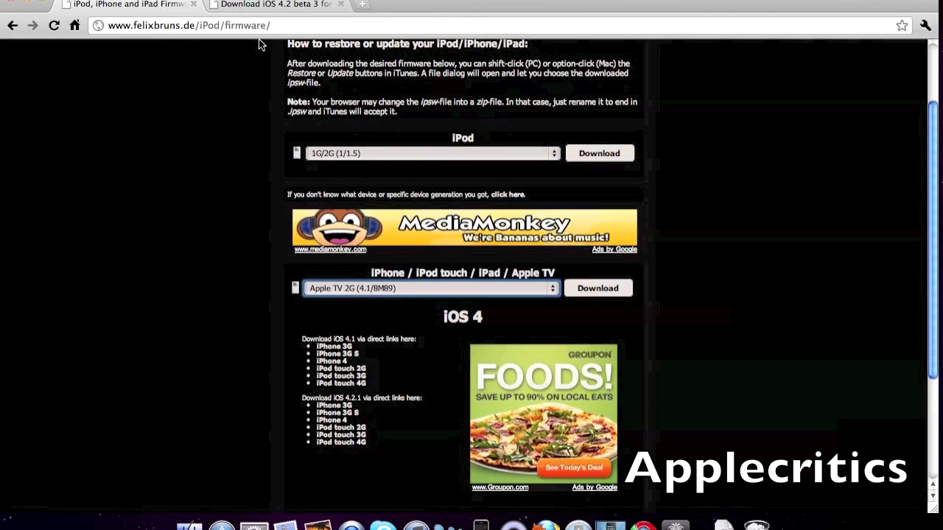
Step: Review the iPhone 4 and 3GS iOS 4.2 beta 3 download links on the gumballtech page
{"action": "left_click", "coordinate": [255, 7]}
{"action": "scroll", "coordinate": [196, 147], "scroll_direction": "down", "scroll_amount": 1}
{"action": "scroll", "coordinate": [196, 147], "scroll_direction": "down", "scroll_amount": 3}
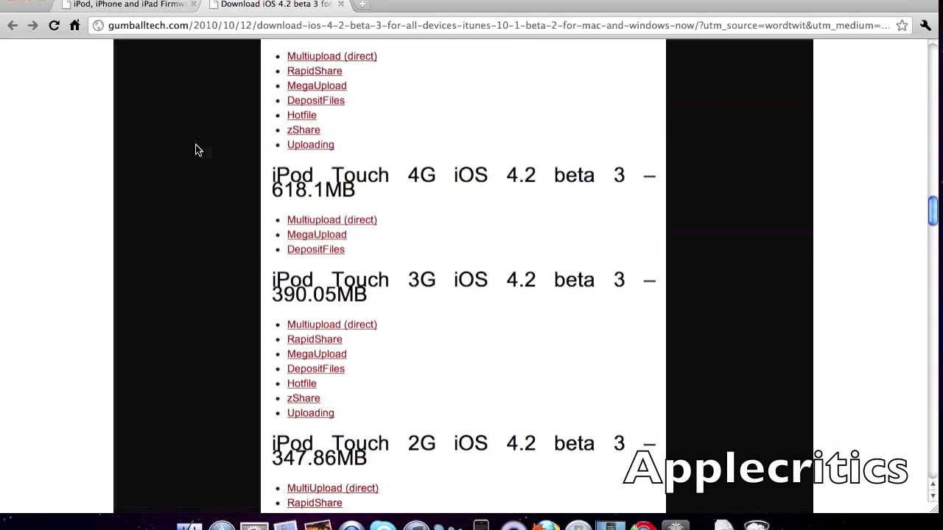
{"action": "scroll", "coordinate": [196, 146], "scroll_direction": "down", "scroll_amount": 1}
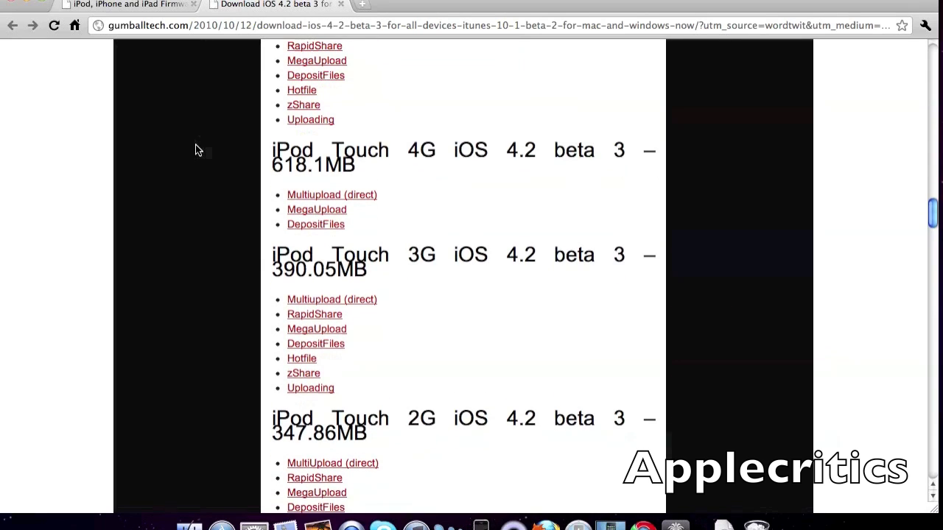
{"action": "scroll", "coordinate": [195, 150], "scroll_direction": "down", "scroll_amount": 5}
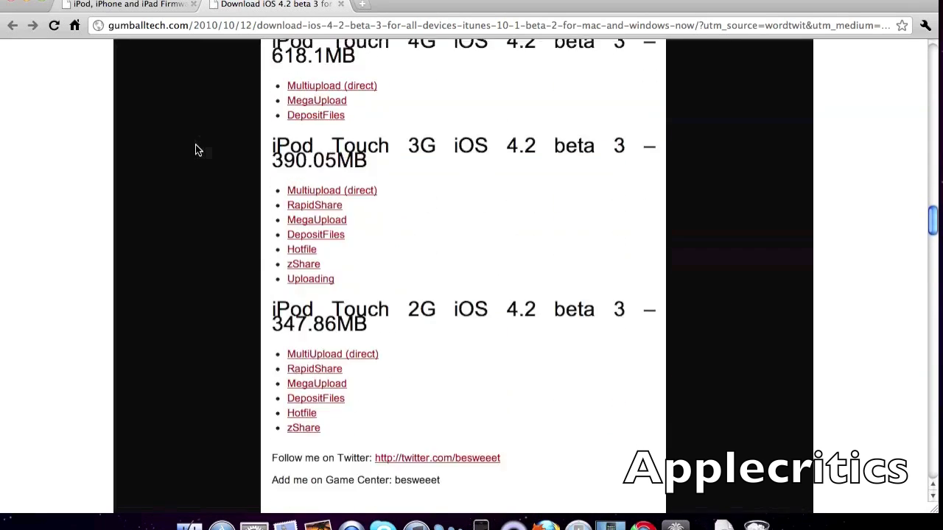
{"action": "scroll", "coordinate": [196, 150], "scroll_direction": "up", "scroll_amount": 3}
{"action": "scroll", "coordinate": [215, 129], "scroll_direction": "up", "scroll_amount": 6}
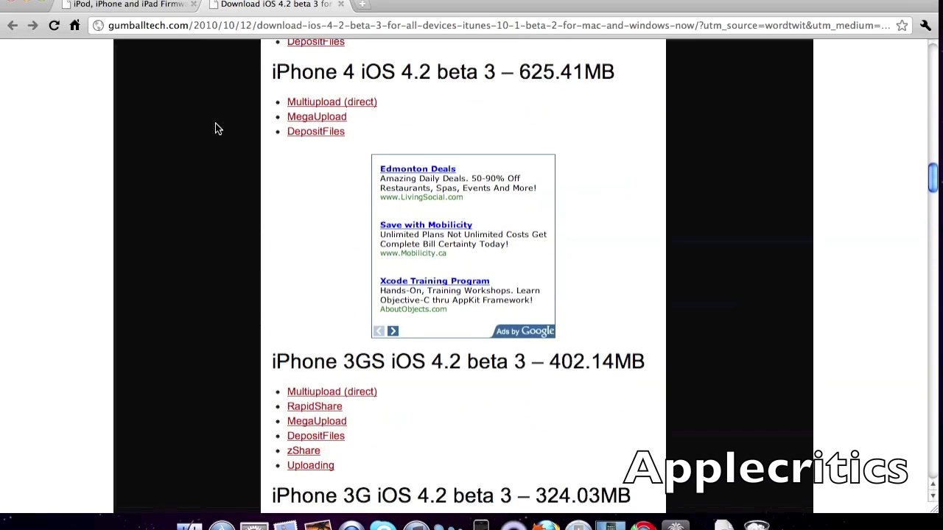
Step: Close Chrome, launch redsn0w and load iPad1,1_4.2.1_8C148_Restore.ipsw as the current firmware
{"action": "left_click", "coordinate": [12, 4]}
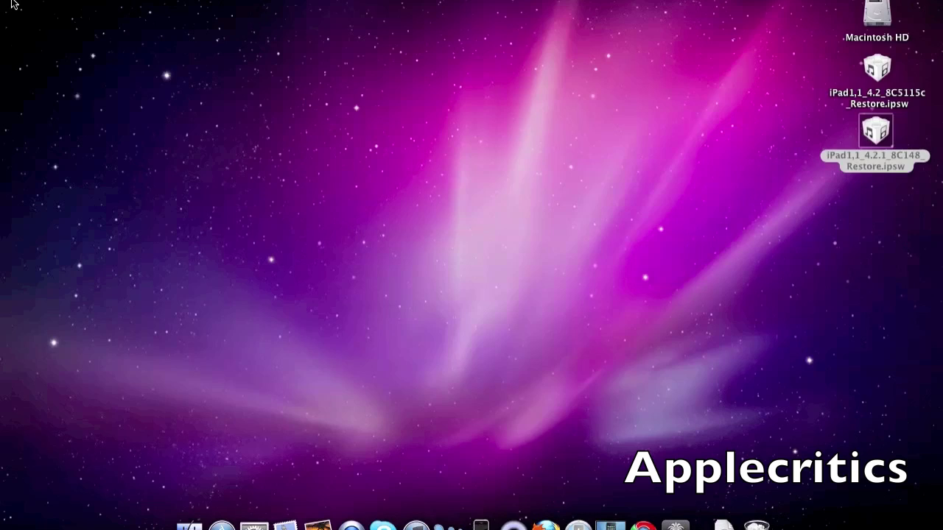
{"action": "left_click", "coordinate": [666, 489]}
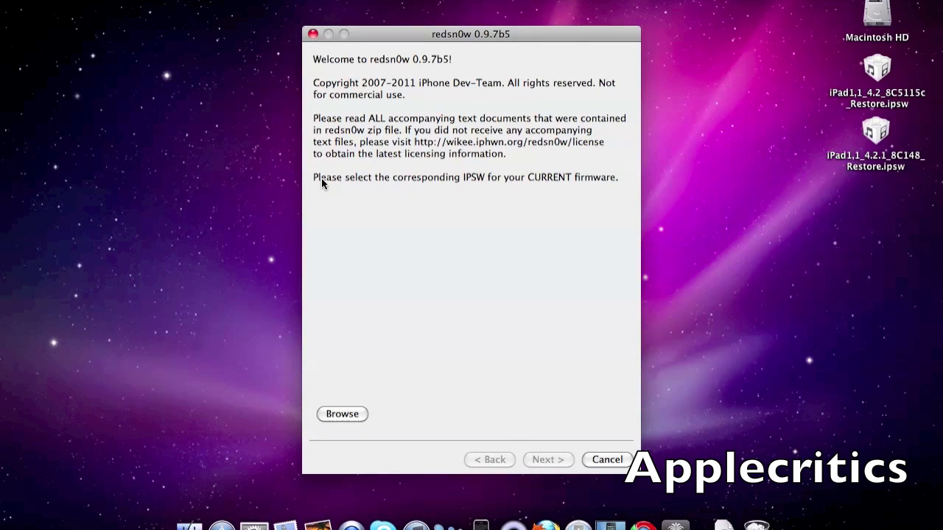
{"action": "left_click", "coordinate": [330, 415]}
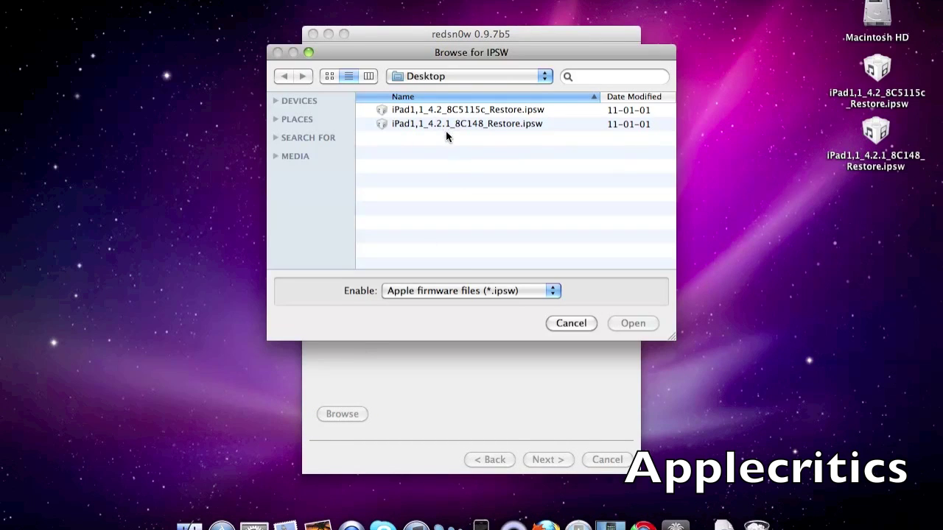
{"action": "left_click", "coordinate": [477, 125]}
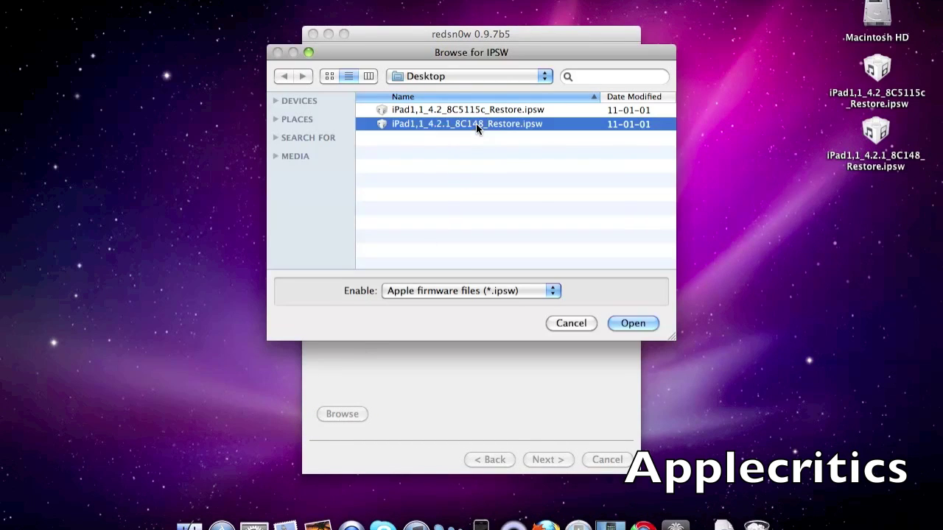
{"action": "left_click", "coordinate": [640, 324]}
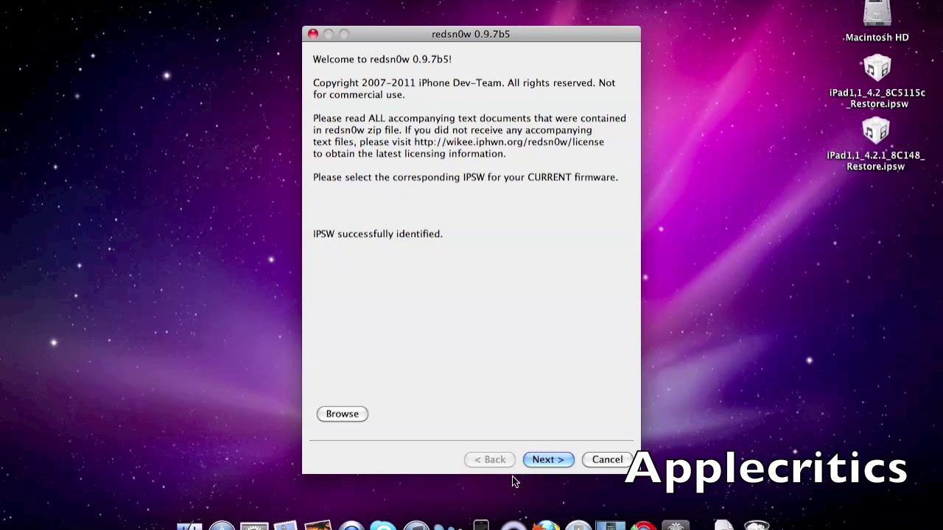
Step: Start jailbreak data preparation and tick Jailbreak Monte (untether) alongside Install Cydia
{"action": "left_click", "coordinate": [549, 460]}
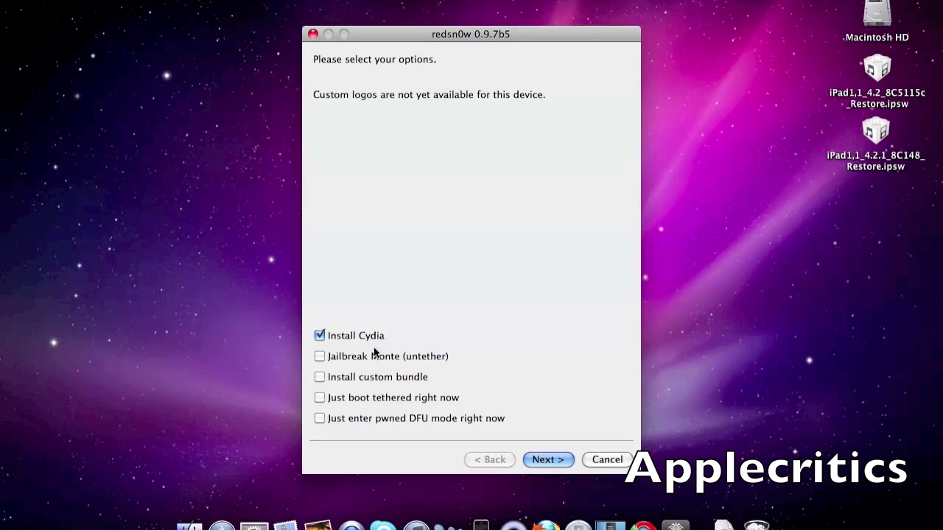
{"action": "left_click", "coordinate": [319, 356]}
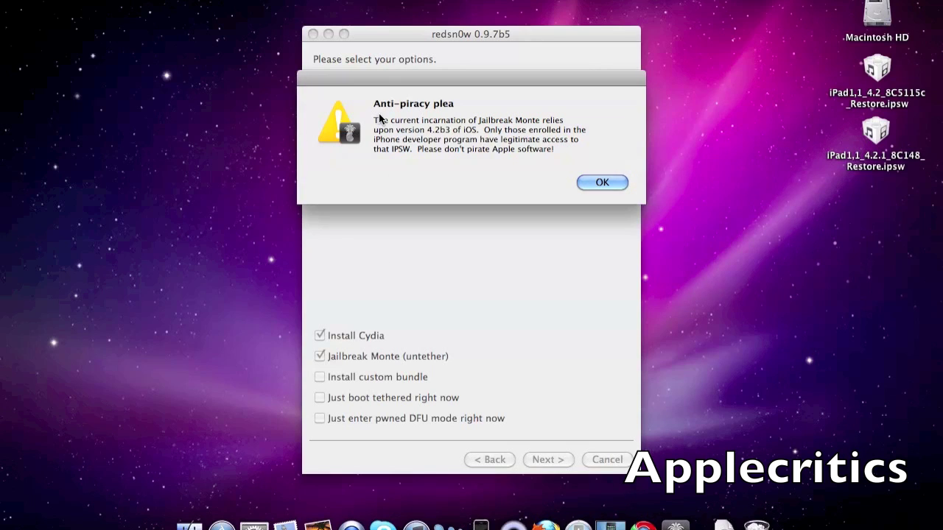
Step: Supply iPad1,1_4.2_8C5115c_Restore.ipsw for Jailbreak Monte and untick Install Cydia
{"action": "left_click", "coordinate": [597, 182]}
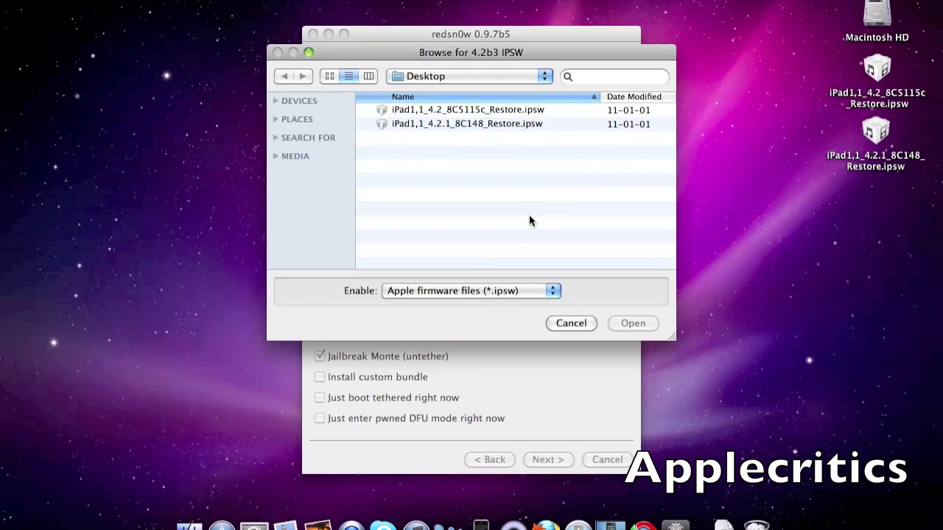
{"action": "left_click", "coordinate": [545, 109]}
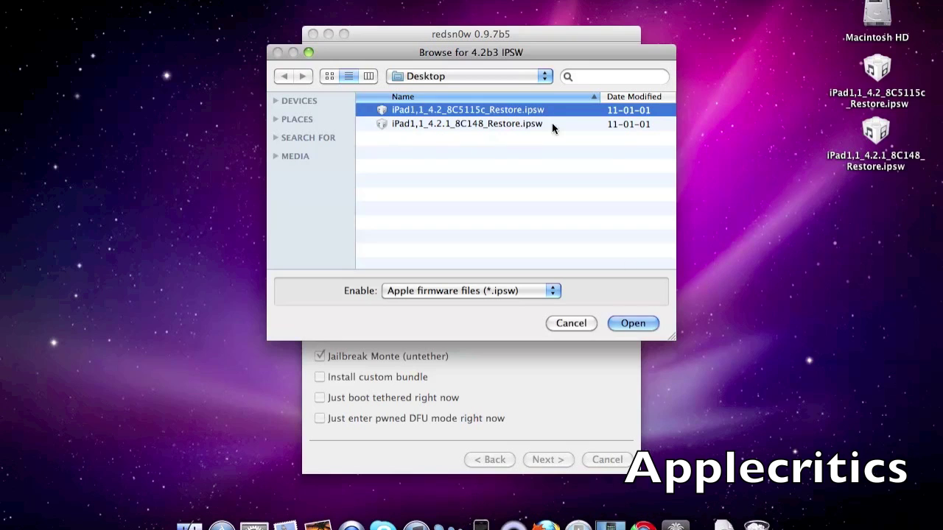
{"action": "left_click", "coordinate": [633, 324]}
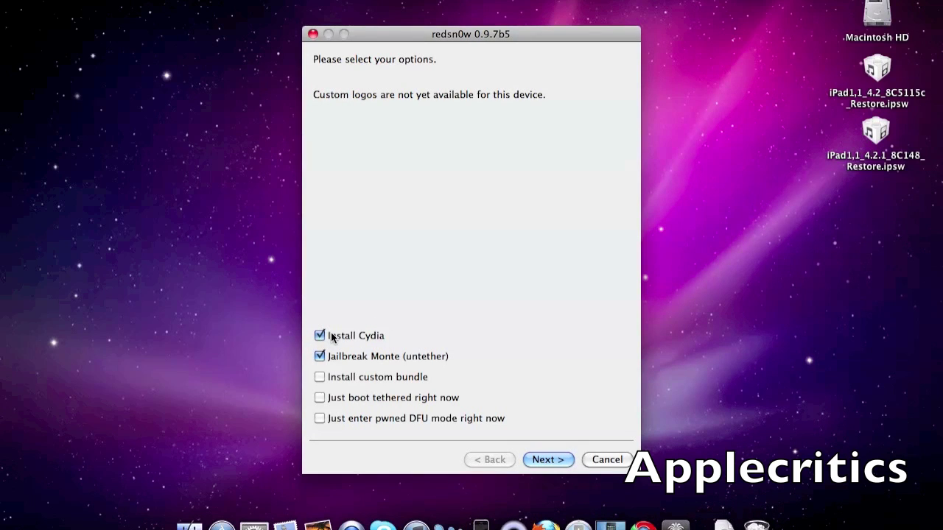
{"action": "left_click", "coordinate": [331, 336]}
{"action": "left_click", "coordinate": [550, 458]}
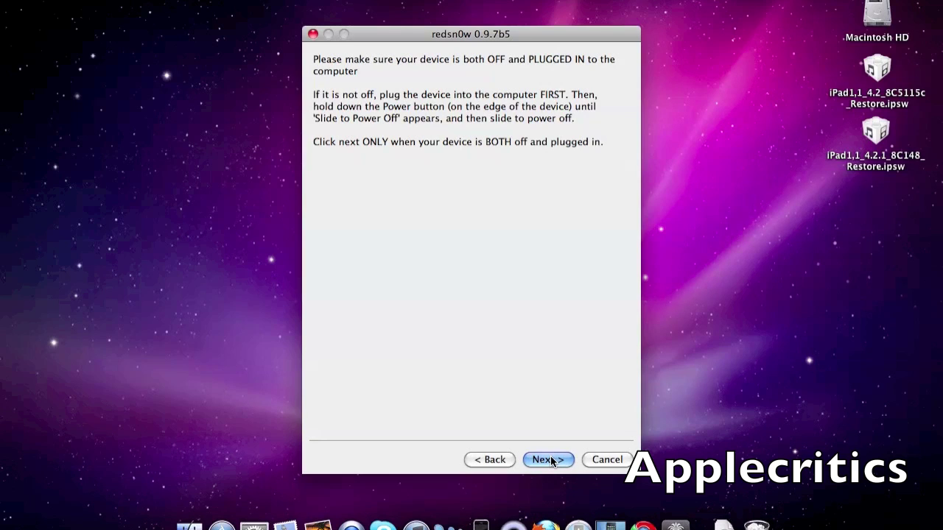
Step: Confirm the iPad is powered off and plugged in to begin device processing
{"action": "left_click", "coordinate": [548, 458]}
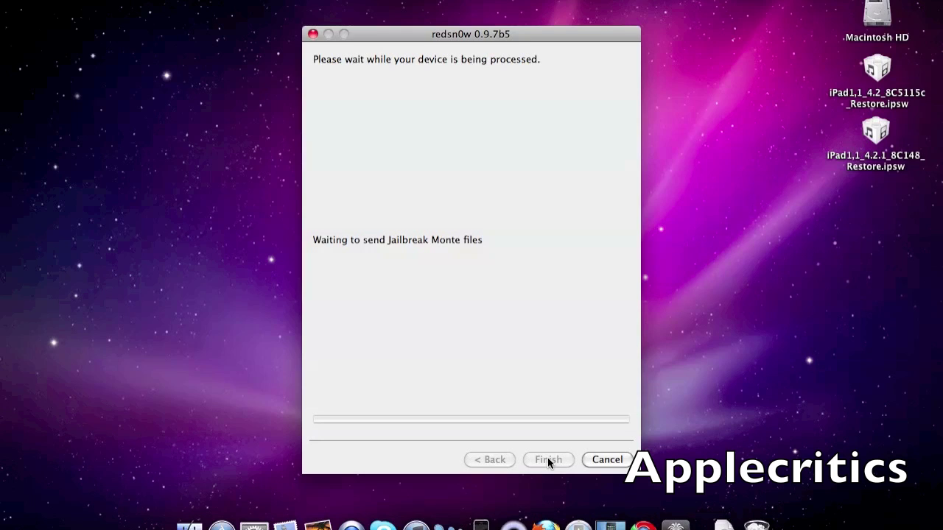
{"action": "left_click", "coordinate": [311, 37]}
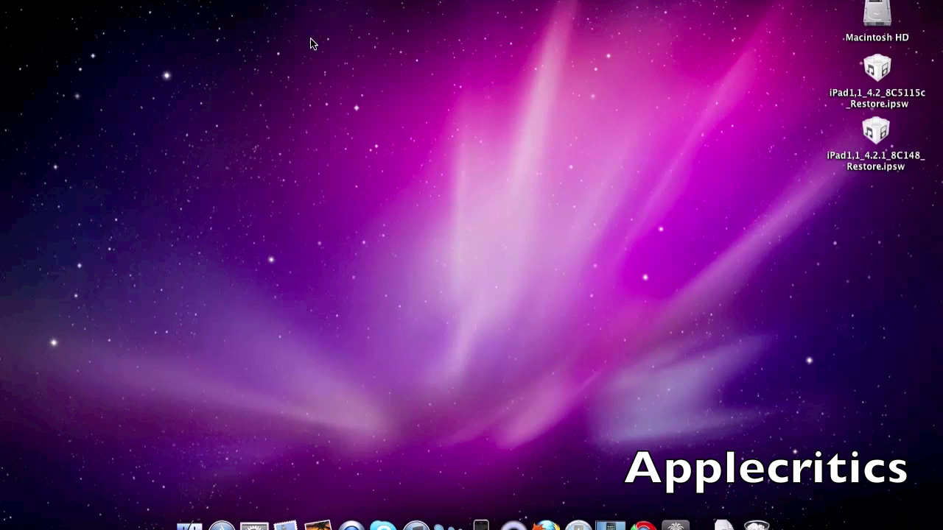